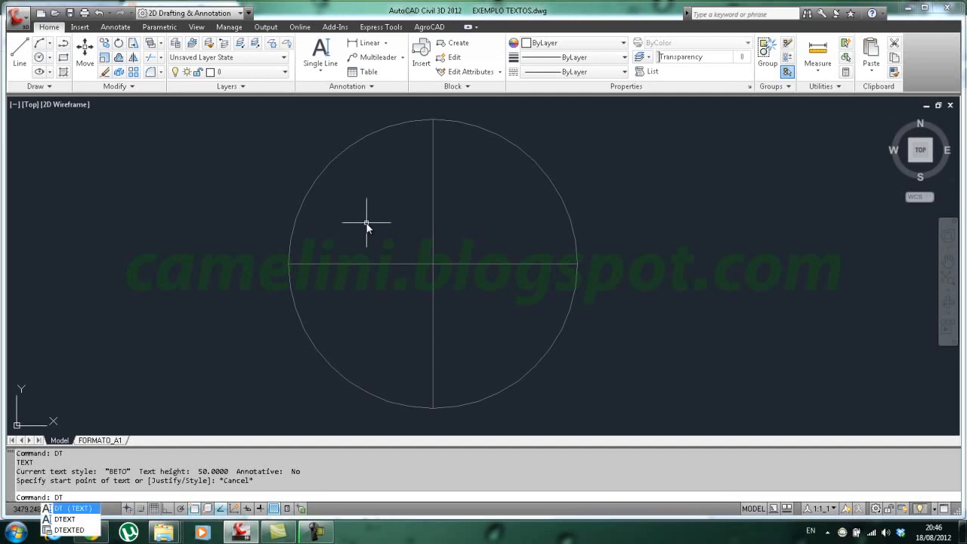
# Step: Create the single-line text "Este é um teste" at the circle's center with a height of 30 and no rotation
pyautogui.press('Return')
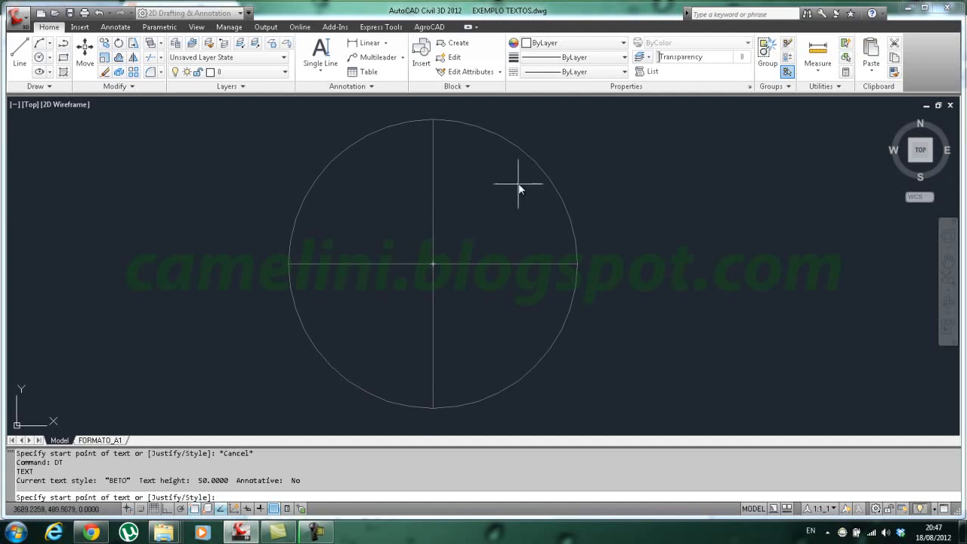
pyautogui.click(433, 265)
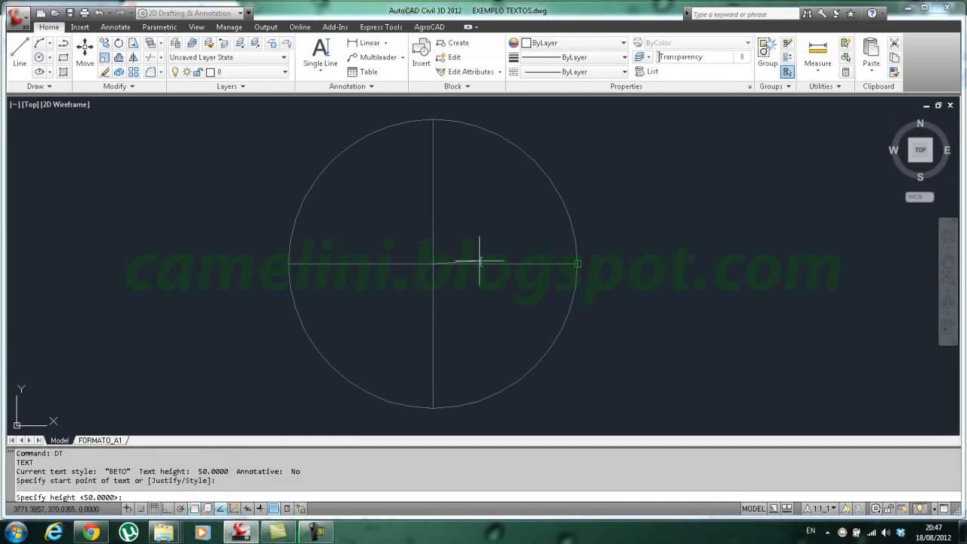
pyautogui.write('30')
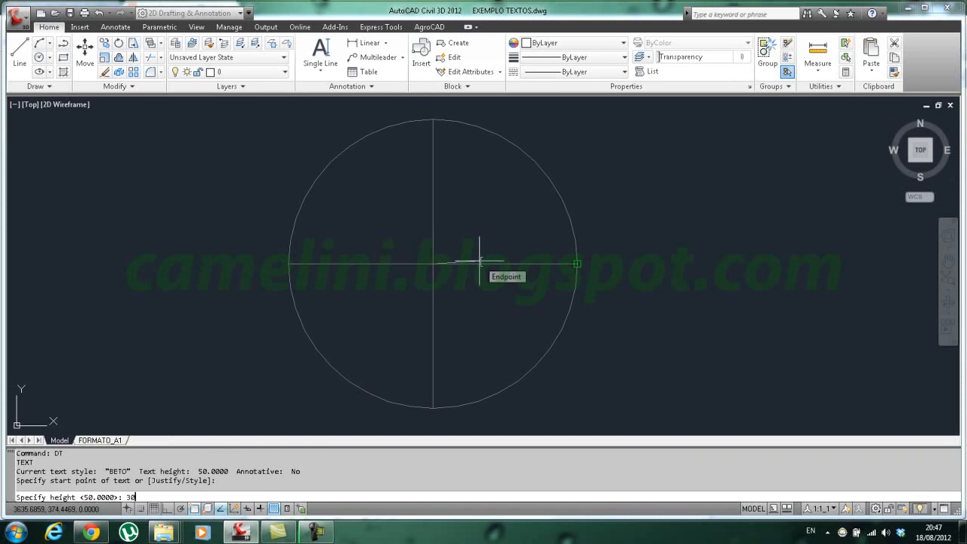
pyautogui.press('Return')
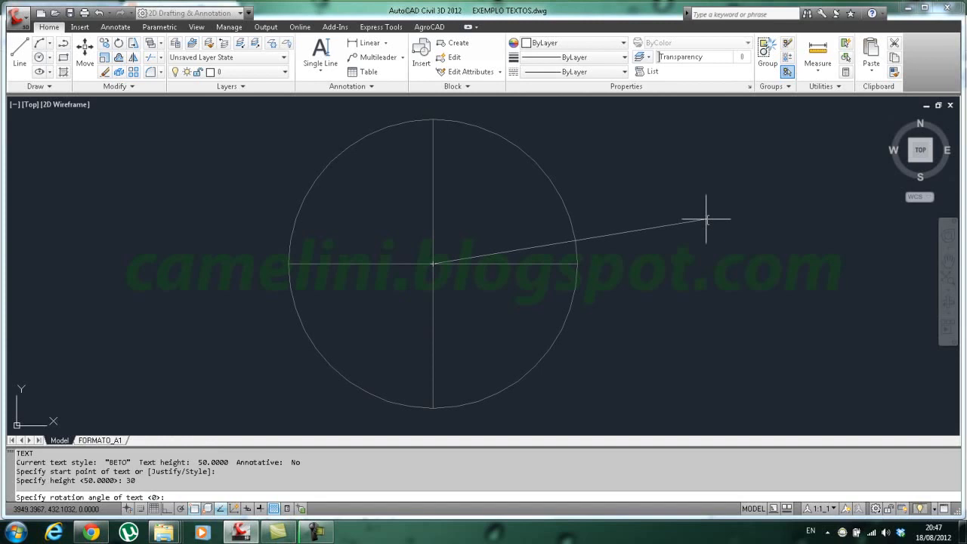
pyautogui.click(706, 219)
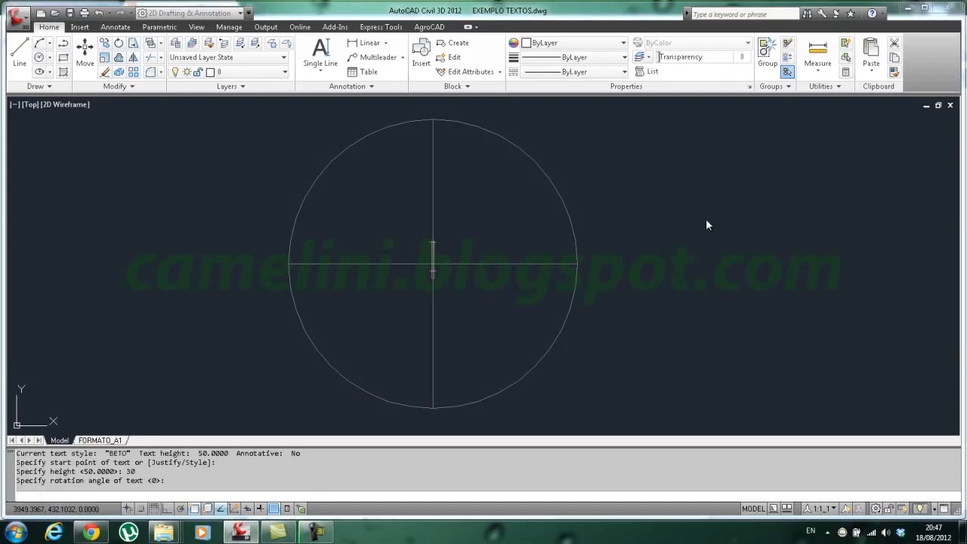
pyautogui.write('Es')
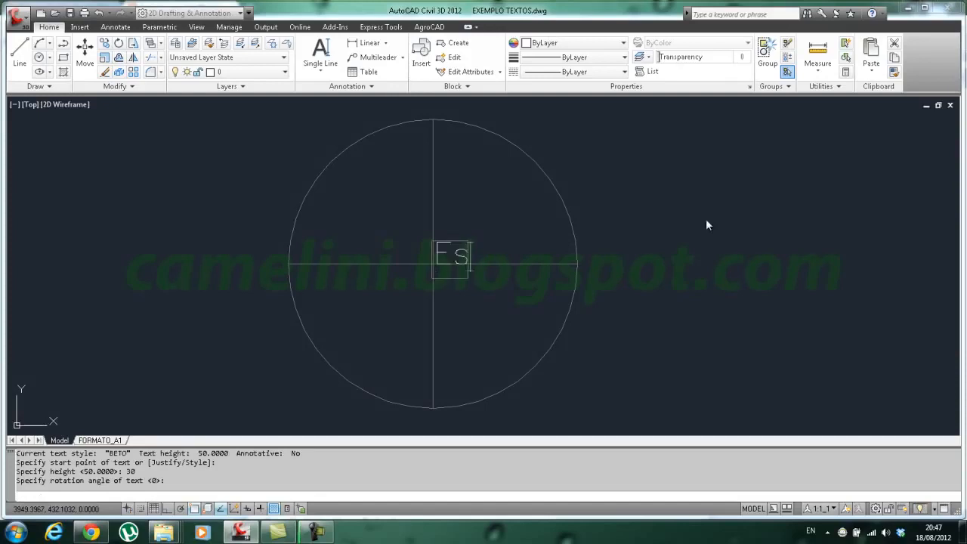
pyautogui.write('te é um teste')
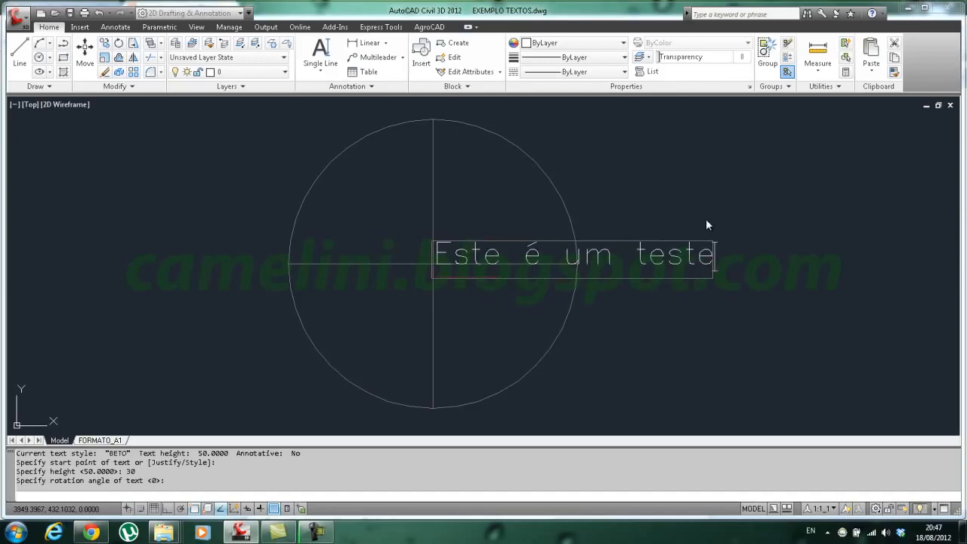
pyautogui.press('Return')
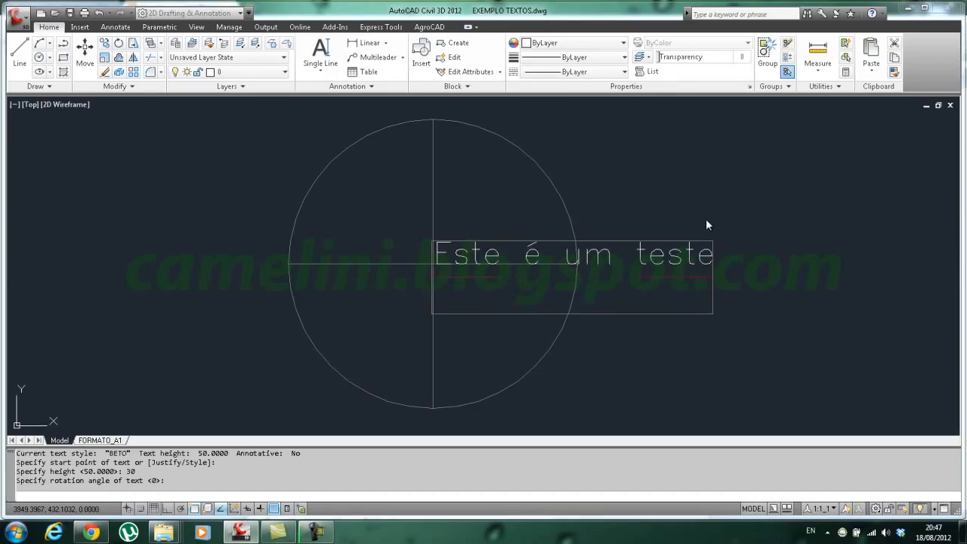
pyautogui.write('ljdflj')
pyautogui.press('BackSpace')
pyautogui.press('BackSpace')
pyautogui.press('BackSpace')
pyautogui.press('BackSpace')
pyautogui.press('BackSpace')
pyautogui.press('BackSpace')
# Step: Finish the text entry and show the properties of the "Este é um teste" text
pyautogui.press('Return')
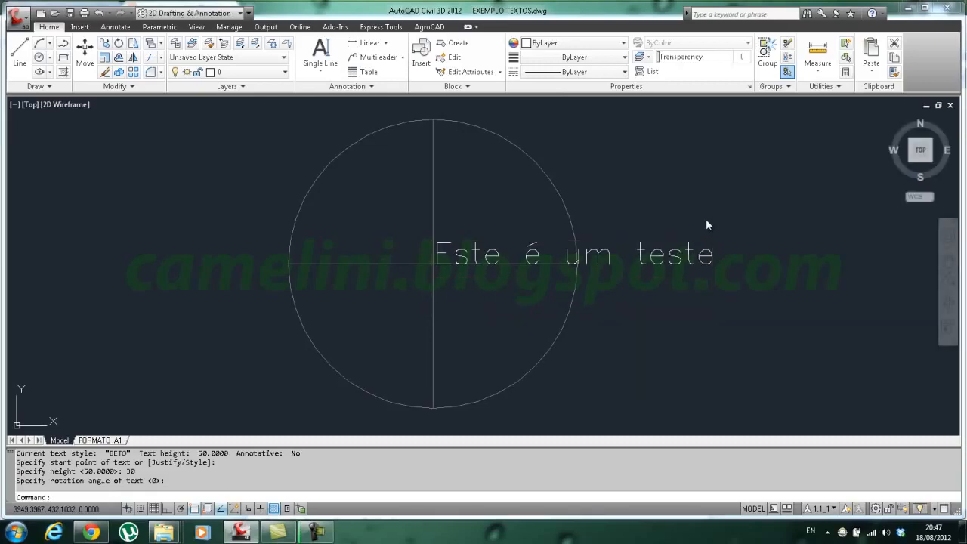
pyautogui.click(609, 255)
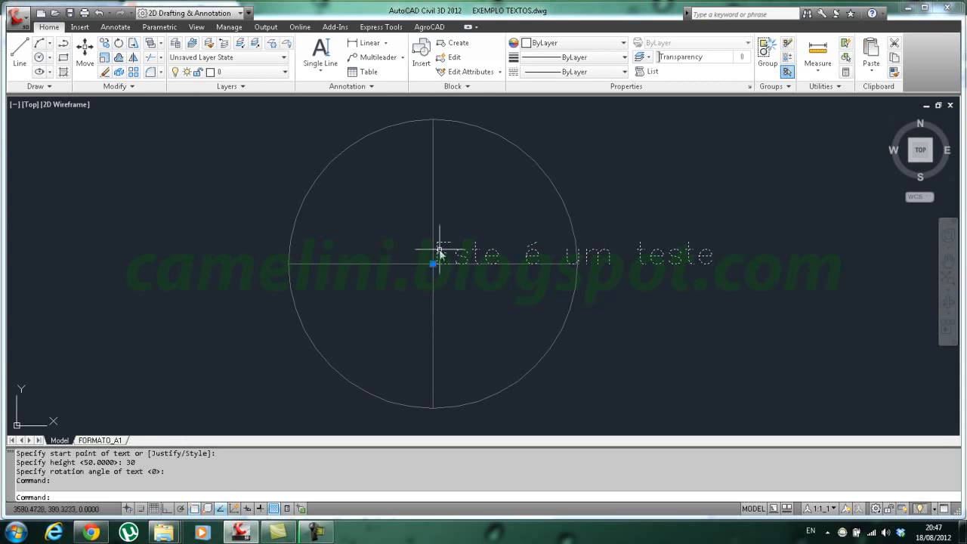
pyautogui.press('Escape')
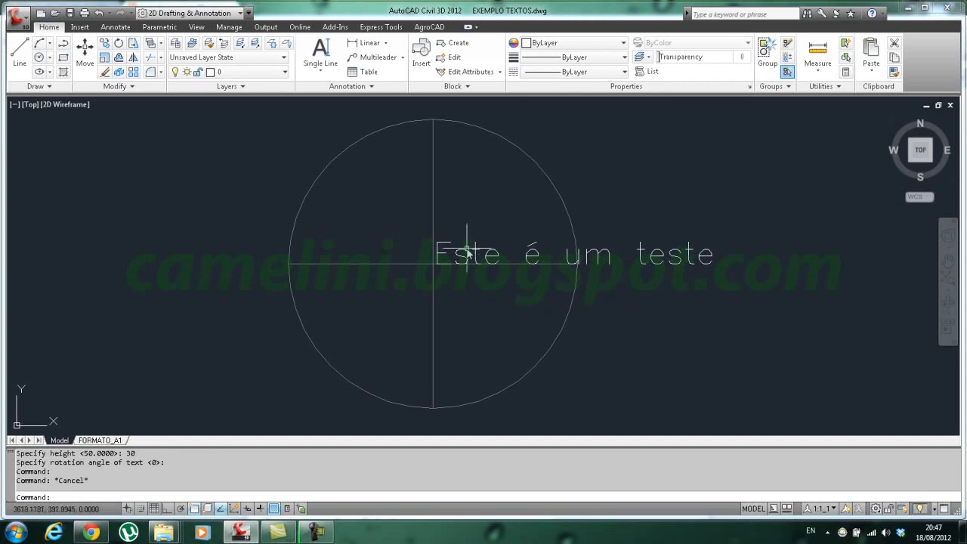
pyautogui.click(605, 254)
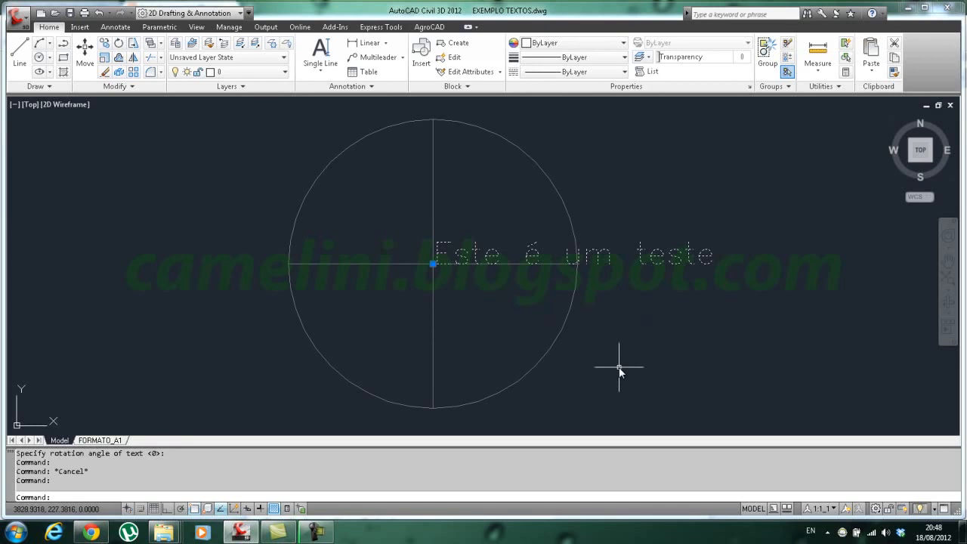
pyautogui.write('o')
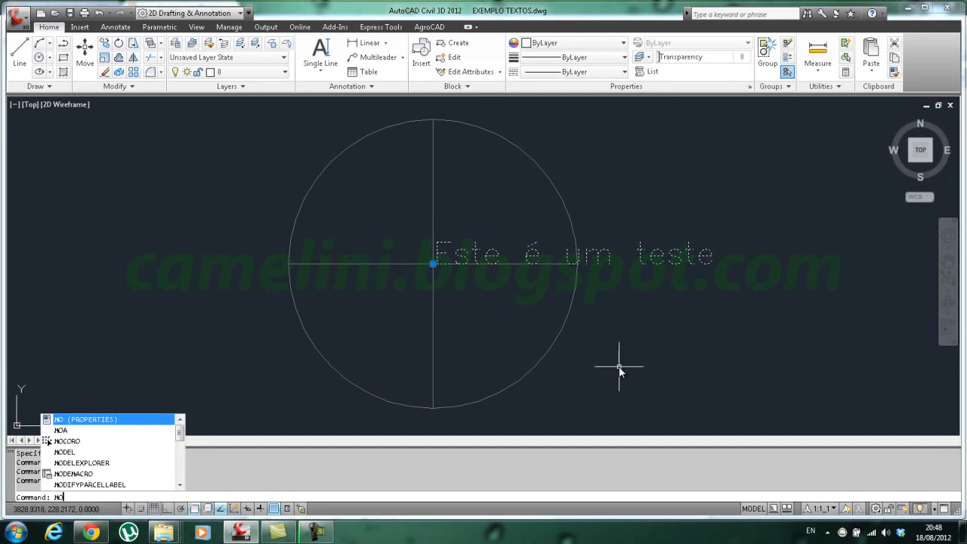
pyautogui.press('Return')
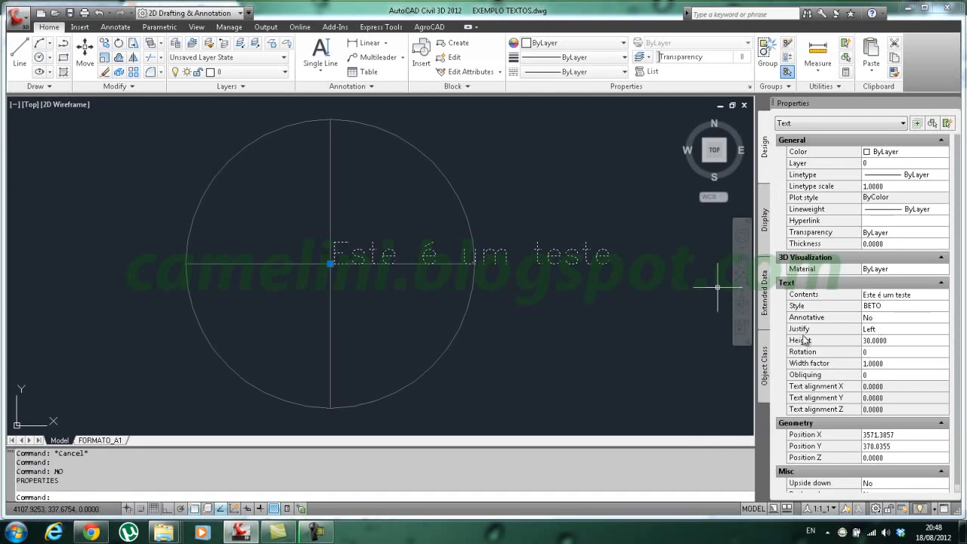
# Step: Set the justification of the "Este é um teste" text to Middle
pyautogui.click(879, 330)
pyautogui.click(944, 329)
pyautogui.click(944, 329)
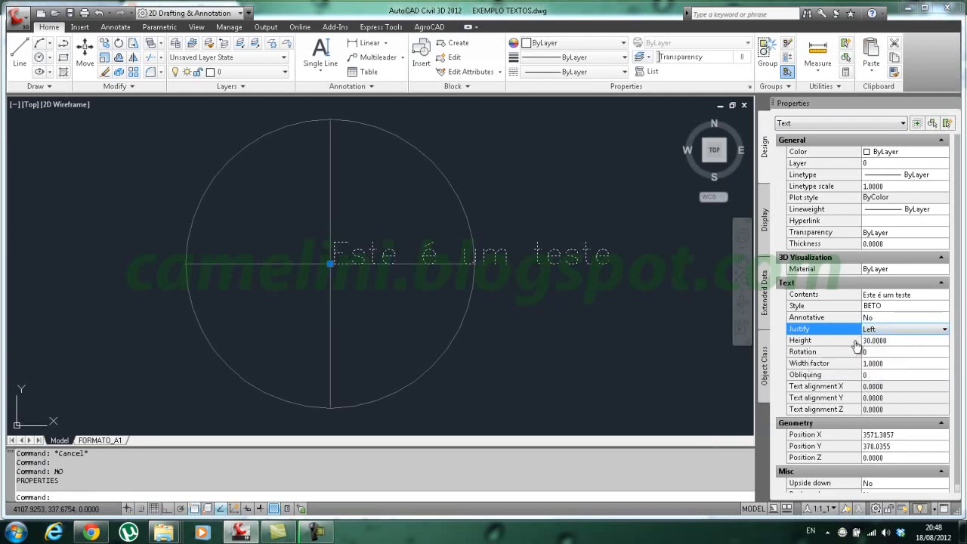
pyautogui.click(882, 296)
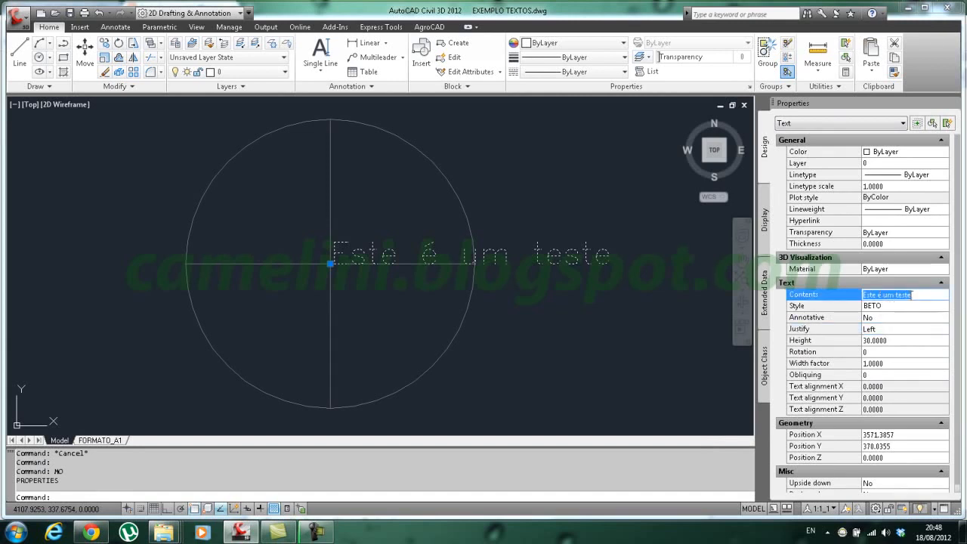
pyautogui.click(884, 331)
pyautogui.click(890, 331)
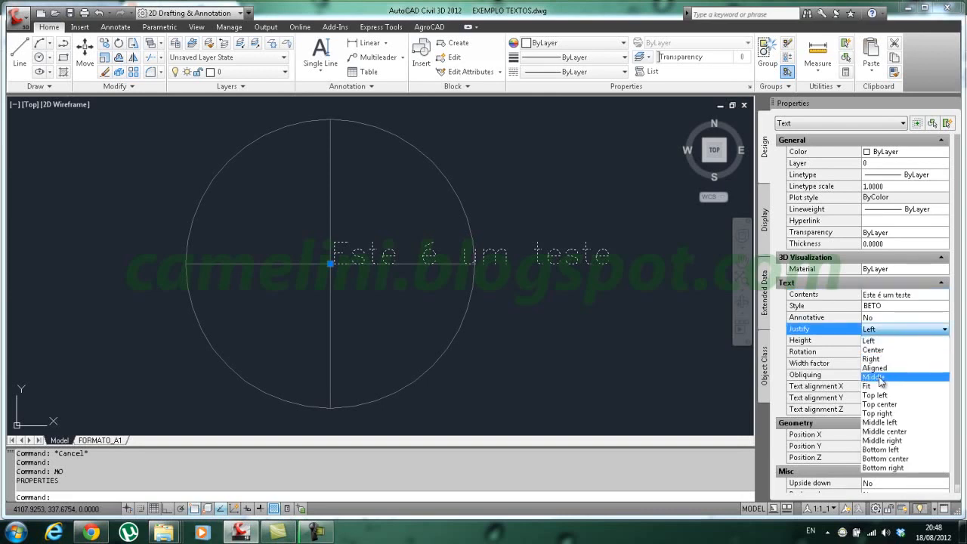
pyautogui.click(876, 377)
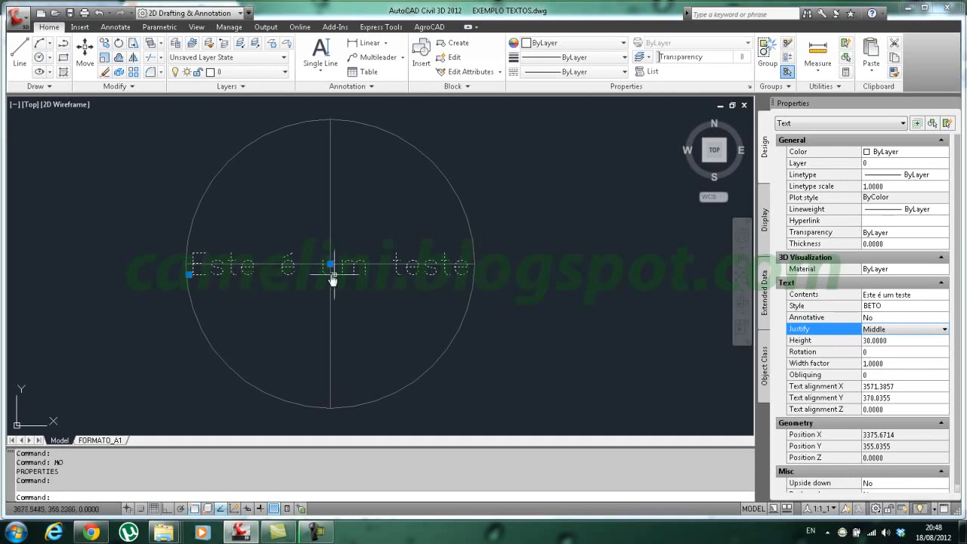
# Step: Try Center justification on the "Este é um teste" text, settle on Right, and deselect the text
pyautogui.click(933, 330)
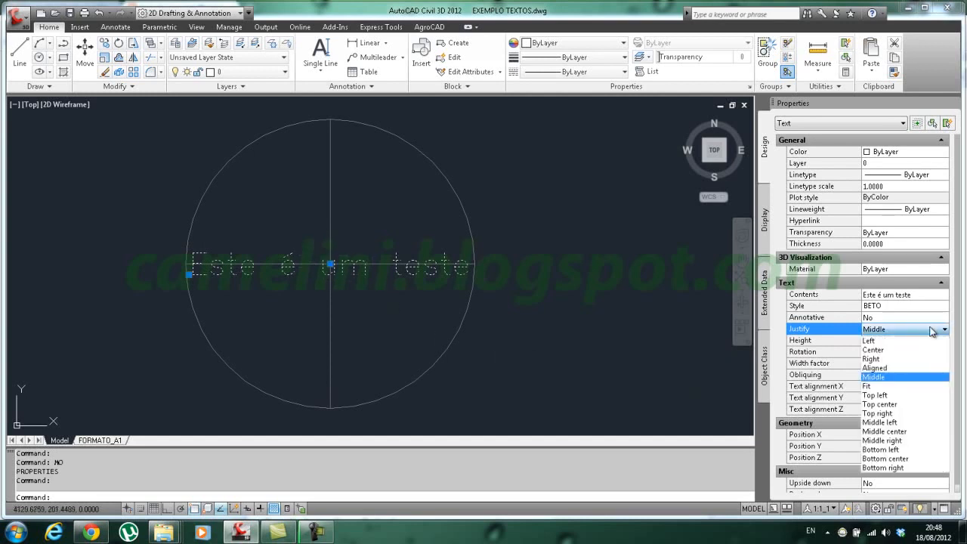
pyautogui.click(876, 351)
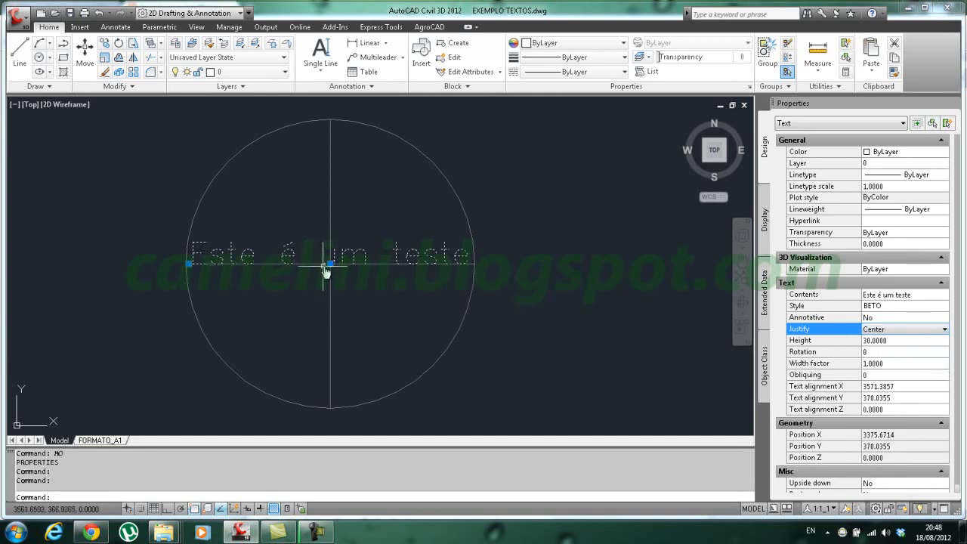
pyautogui.click(923, 330)
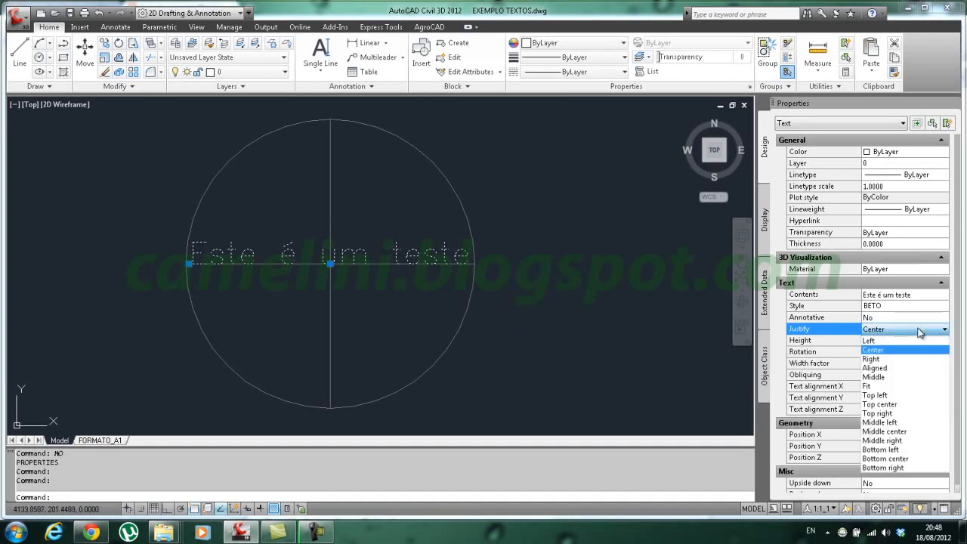
pyautogui.click(898, 359)
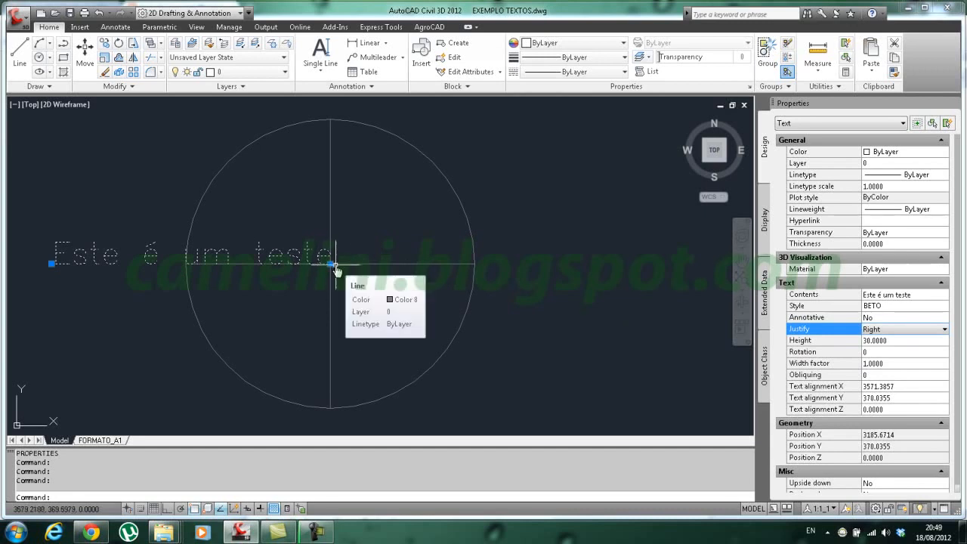
pyautogui.press('Escape')
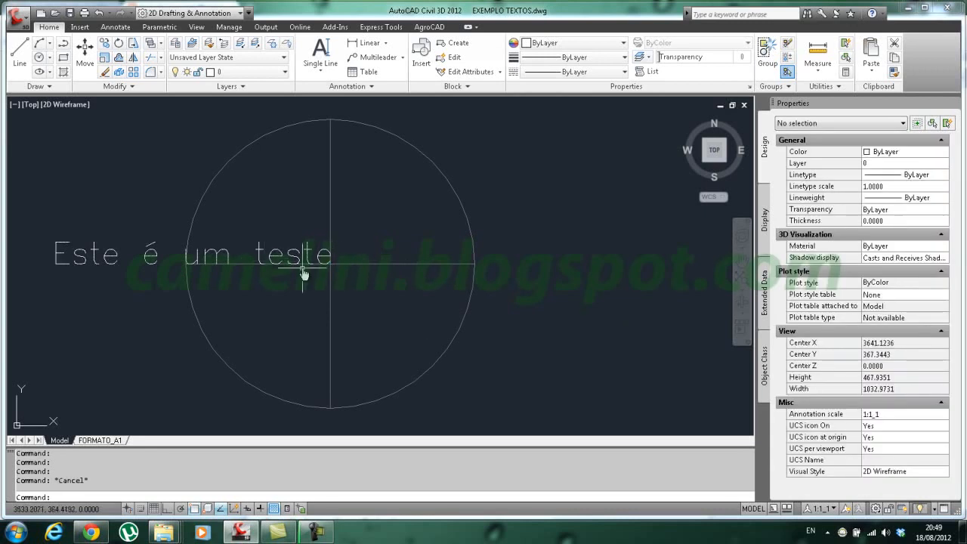
# Step: Examine the justification options of the TEXTO sample text against the labelled alignment diagram
pyautogui.scroll(-3, 302, 268)
pyautogui.moveTo(246, 279)
pyautogui.mouseDown(button='middle')
pyautogui.moveTo(535, 298)
pyautogui.moveTo(402, 270)
pyautogui.moveTo(371, 248)
pyautogui.mouseUp(button='middle')
pyautogui.scroll(5, 313, 265)
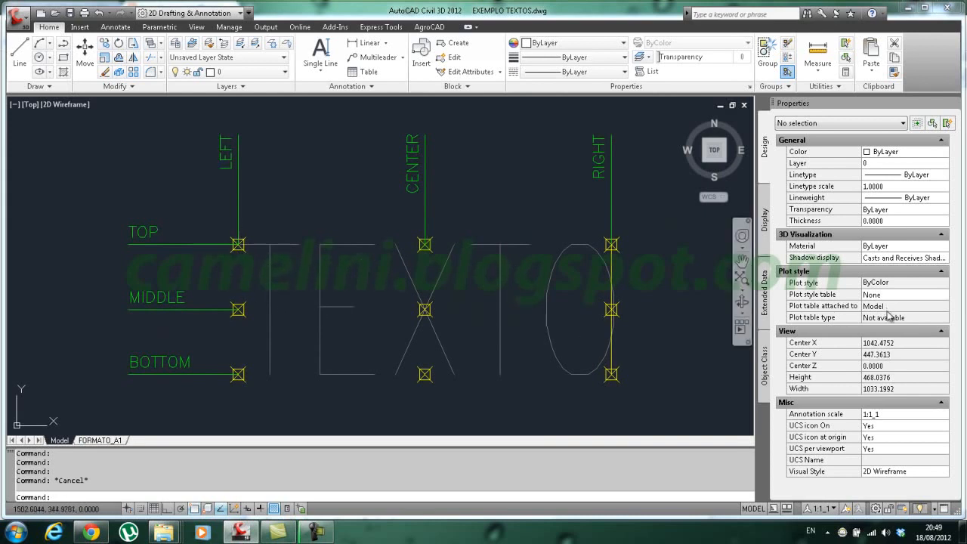
pyautogui.click(563, 249)
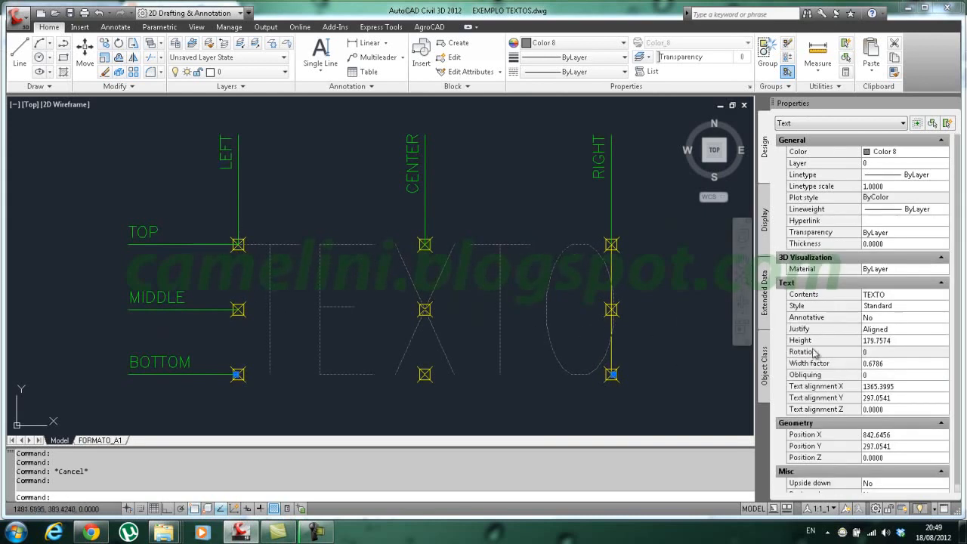
pyautogui.click(906, 329)
pyautogui.click(943, 330)
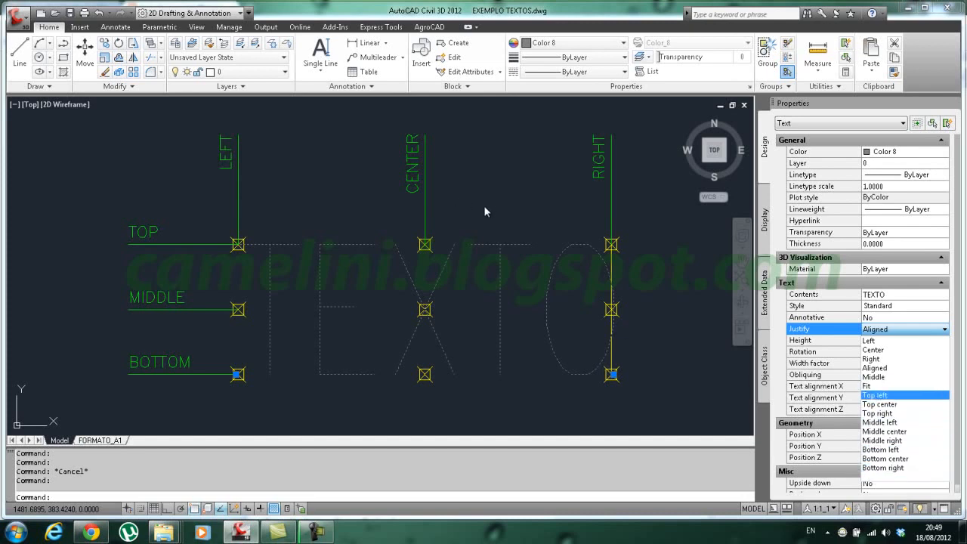
pyautogui.press('Escape')
pyautogui.press('Escape')
# Step: Create the single-line text "DESENHISTA" above the empty table with a height of 2 and a rotation of 0
pyautogui.scroll(-3, 496, 304)
pyautogui.moveTo(454, 376); pyautogui.dragTo(462, 246, button='middle')
pyautogui.scroll(3, 477, 283)
pyautogui.scroll(4, 453, 276)
pyautogui.moveTo(449, 293); pyautogui.dragTo(403, 292, button='middle')
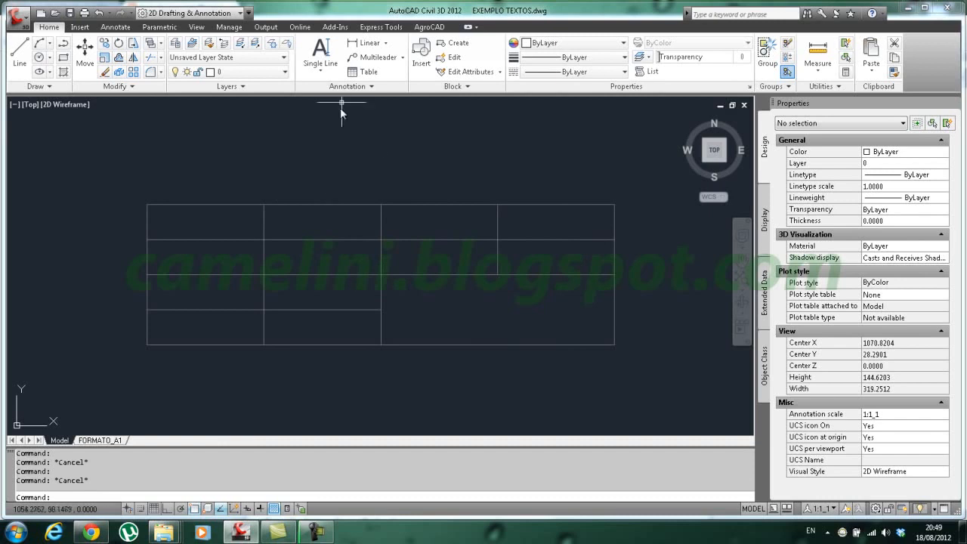
pyautogui.press('Escape')
pyautogui.write('dt')
pyautogui.press('Return')
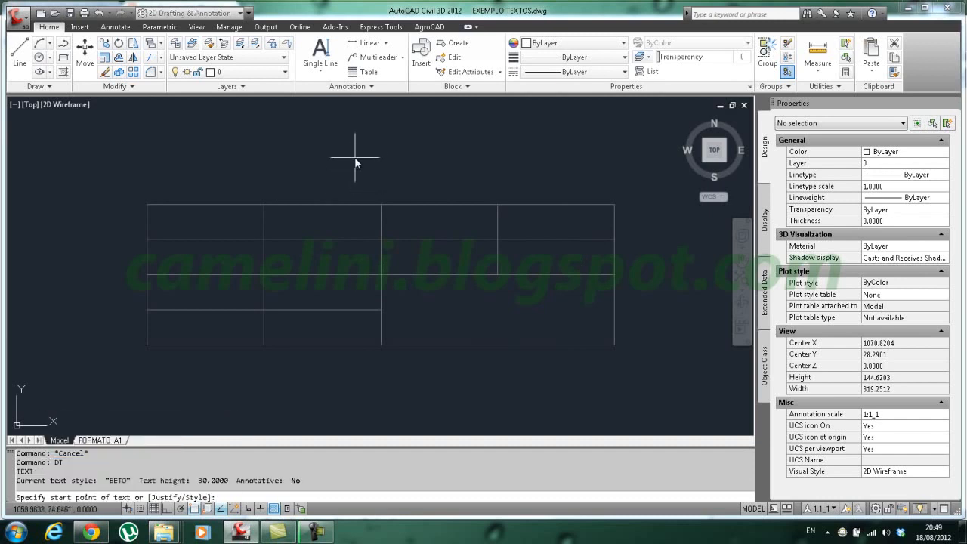
pyautogui.click(351, 158)
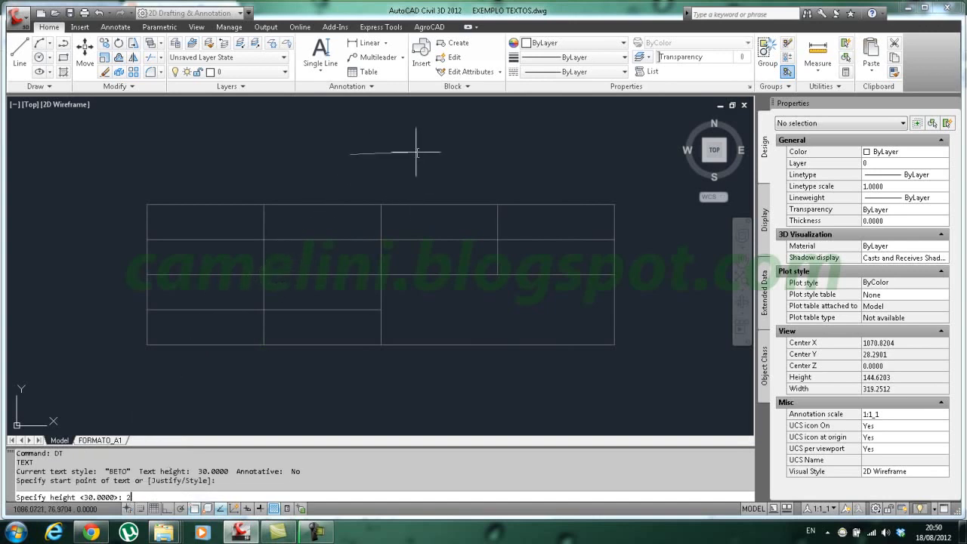
pyautogui.press('Return')
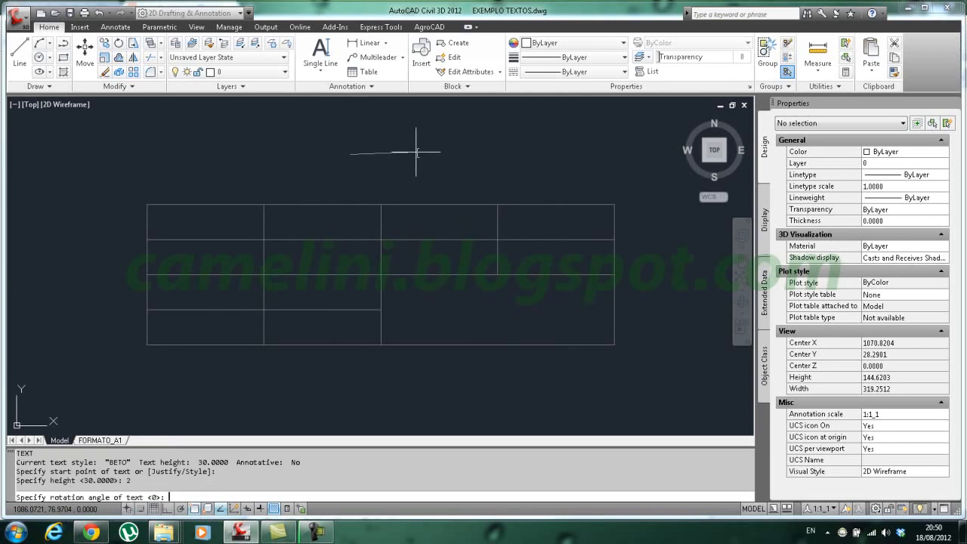
pyautogui.press('Return')
pyautogui.write('DE')
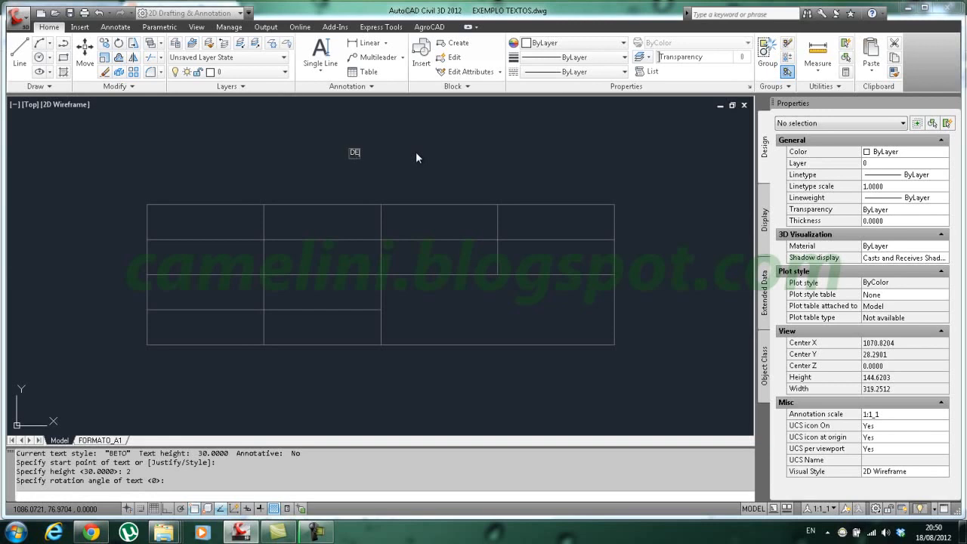
pyautogui.write('SENHISTA')
pyautogui.press('Return')
pyautogui.press('Return')
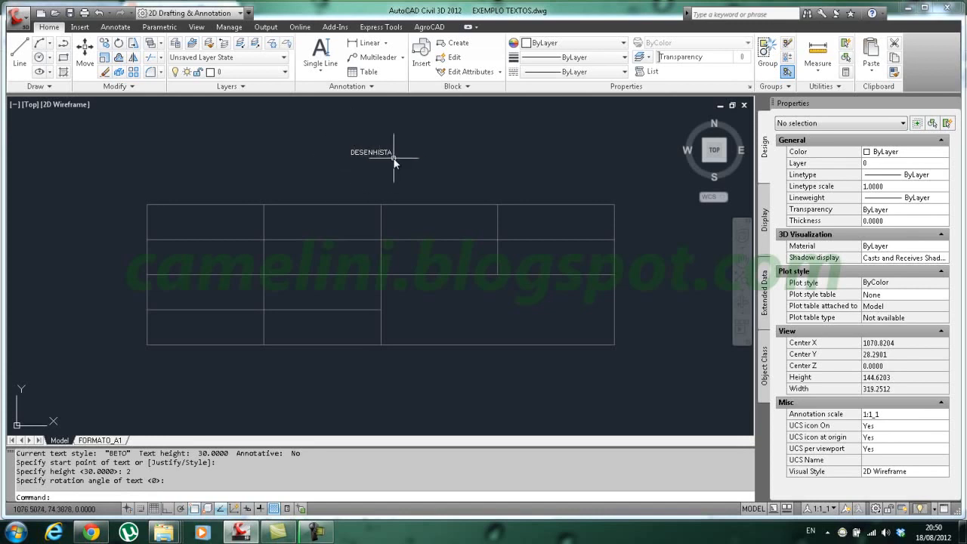
# Step: Move the "DESENHISTA" text into the upper-left corner of the table's first cell
pyautogui.write('m')
pyautogui.press('Return')
pyautogui.click(397, 161)
pyautogui.click(370, 135)
pyautogui.press('Return')
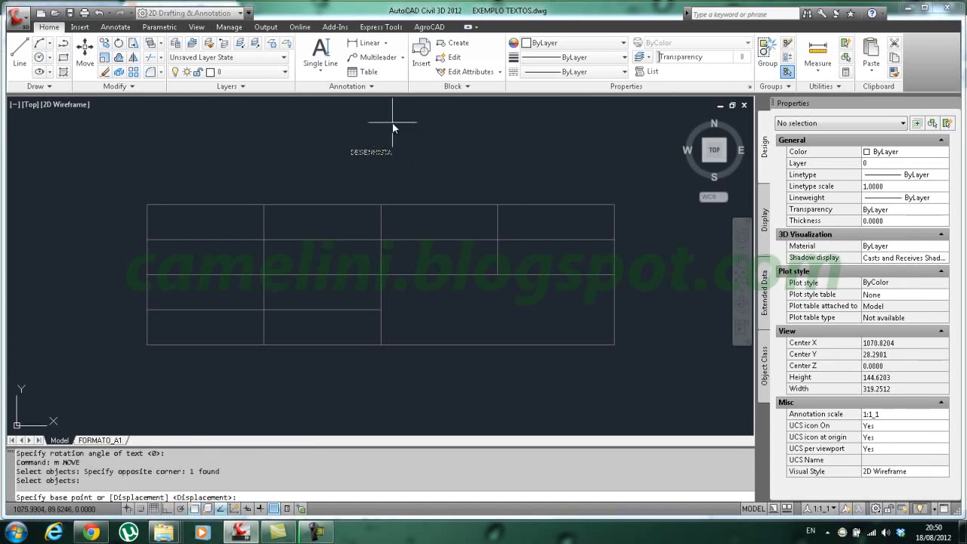
pyautogui.click(392, 121)
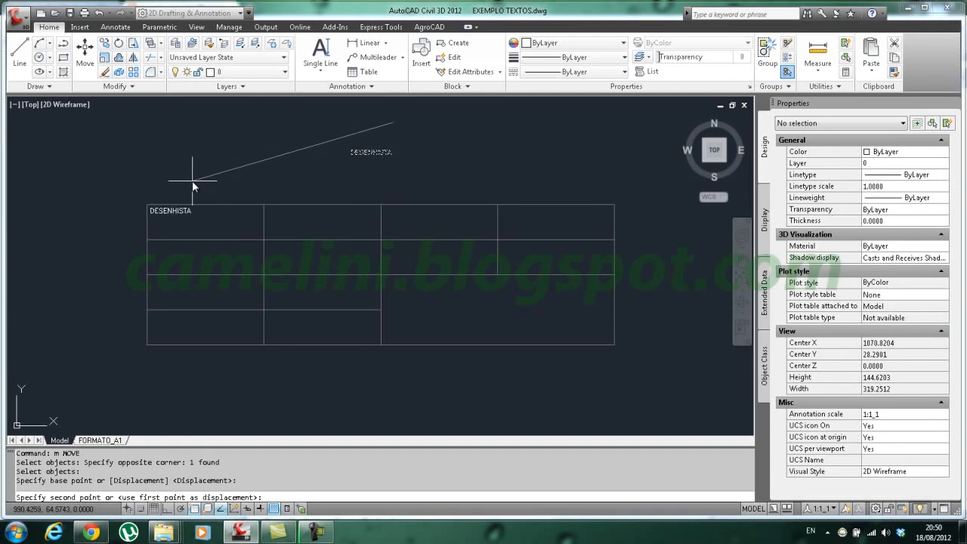
pyautogui.press('Escape')
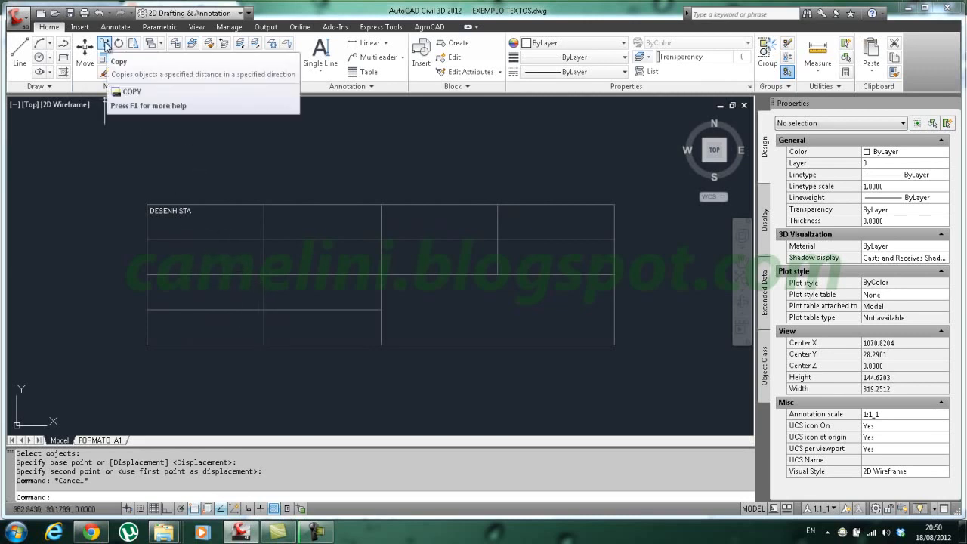
# Step: Copy the "DESENHISTA" text from the first cell into the three cells below it, using the cell corner as base point
pyautogui.write('p')
pyautogui.press('Return')
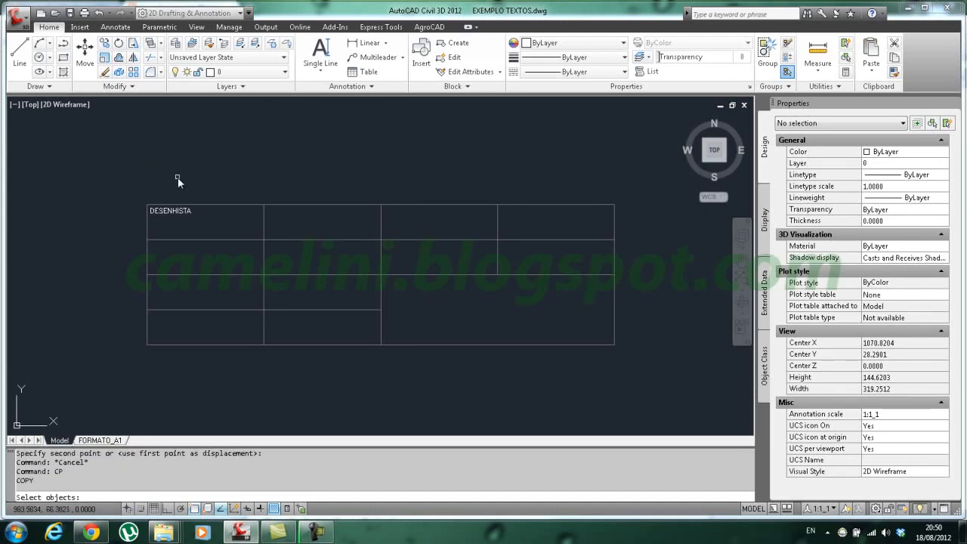
pyautogui.click(186, 214)
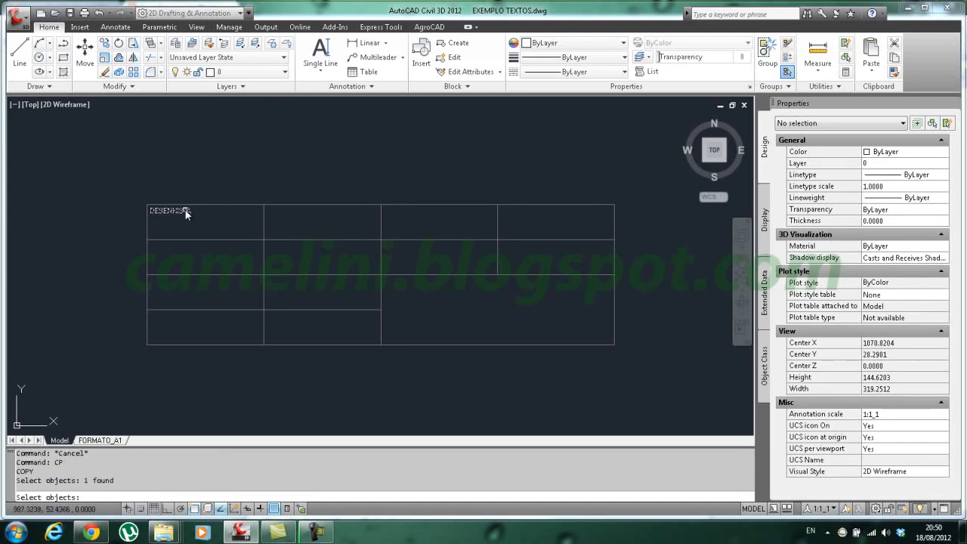
pyautogui.press('Return')
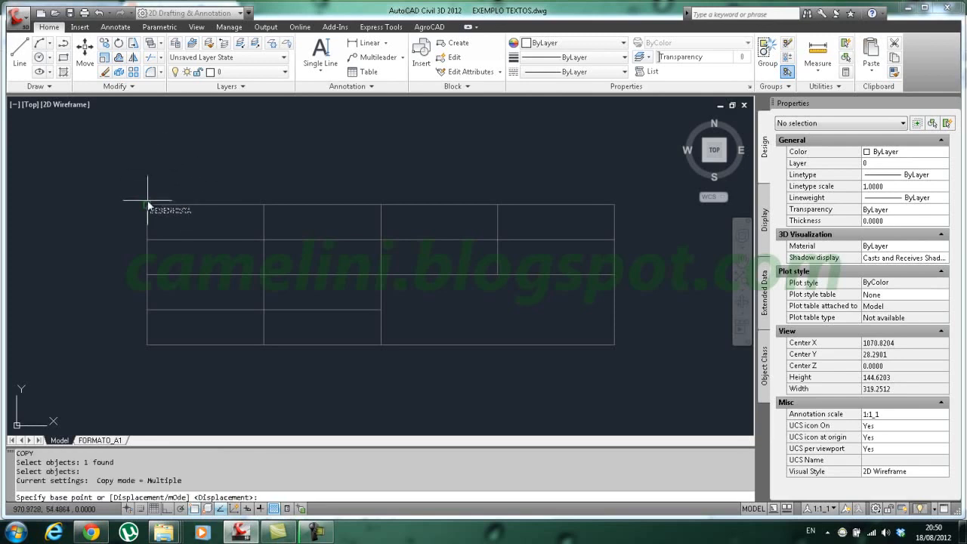
pyautogui.click(148, 204)
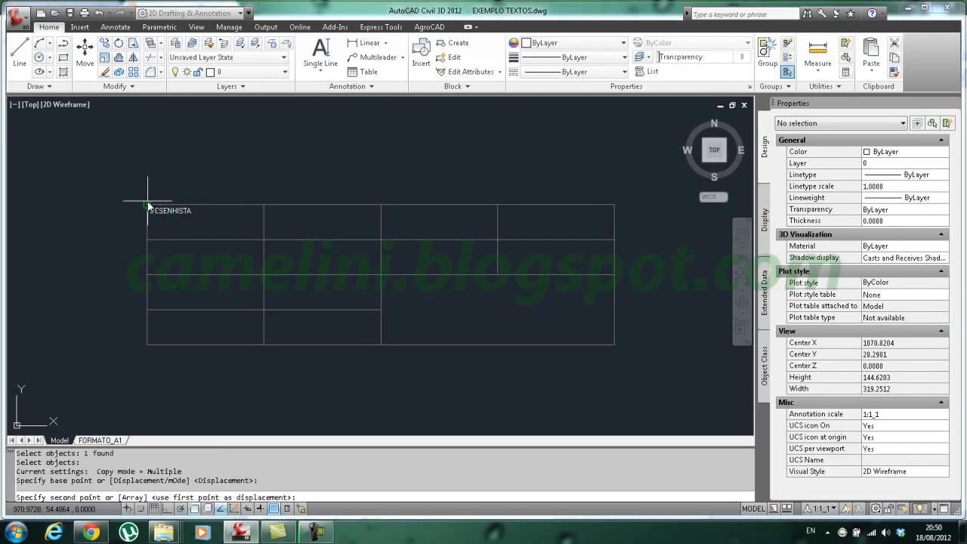
pyautogui.click(148, 240)
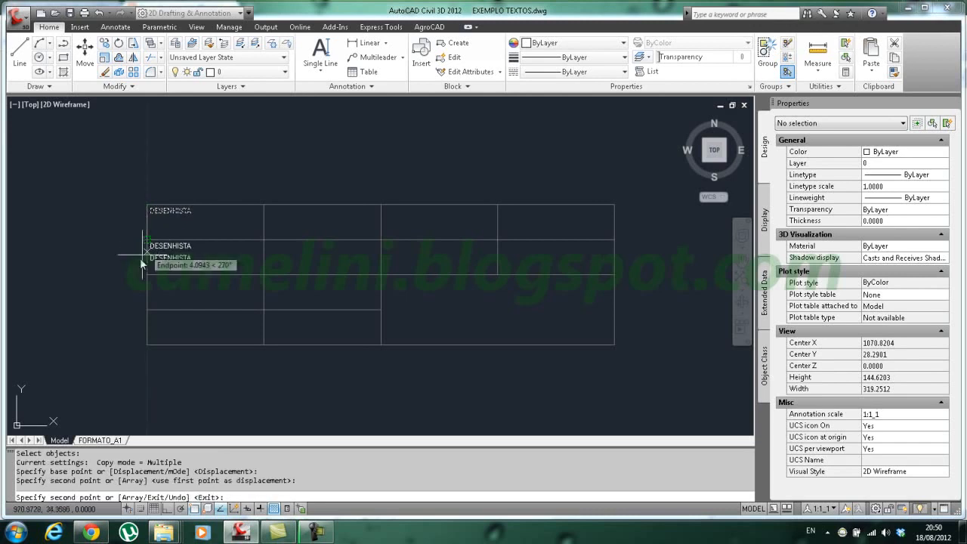
pyautogui.click(149, 276)
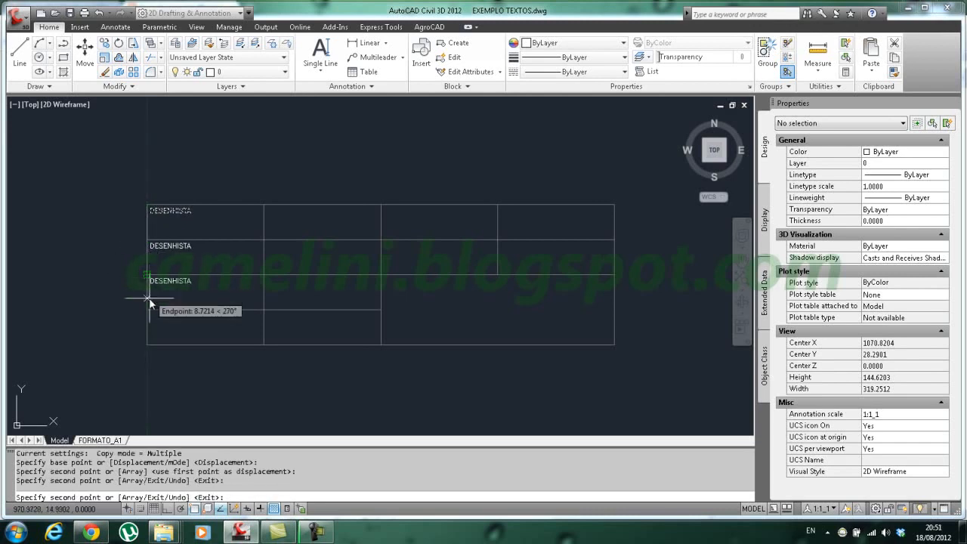
pyautogui.click(148, 310)
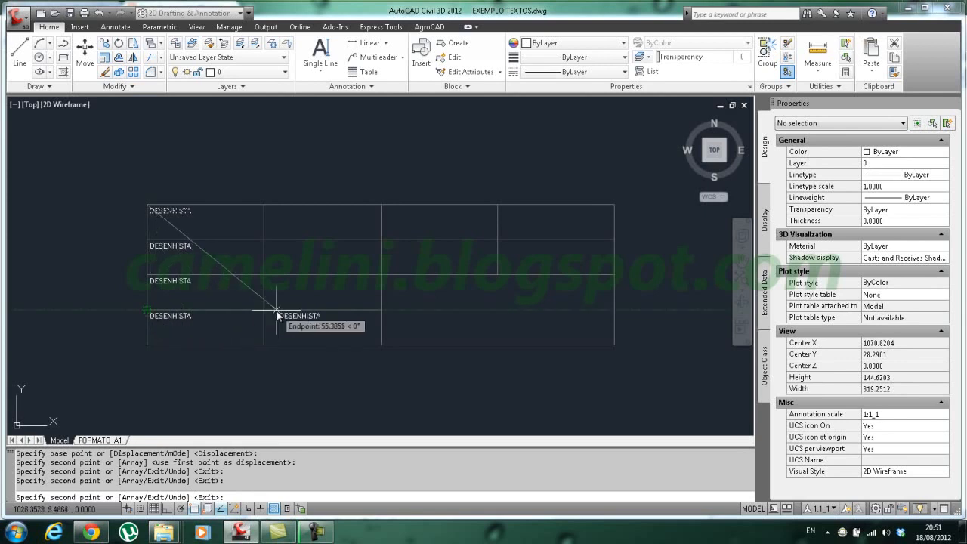
# Step: Place further copies of "DESENHISTA" in the second, third and fourth cells of the table's first row
pyautogui.click(380, 204)
pyautogui.click(263, 205)
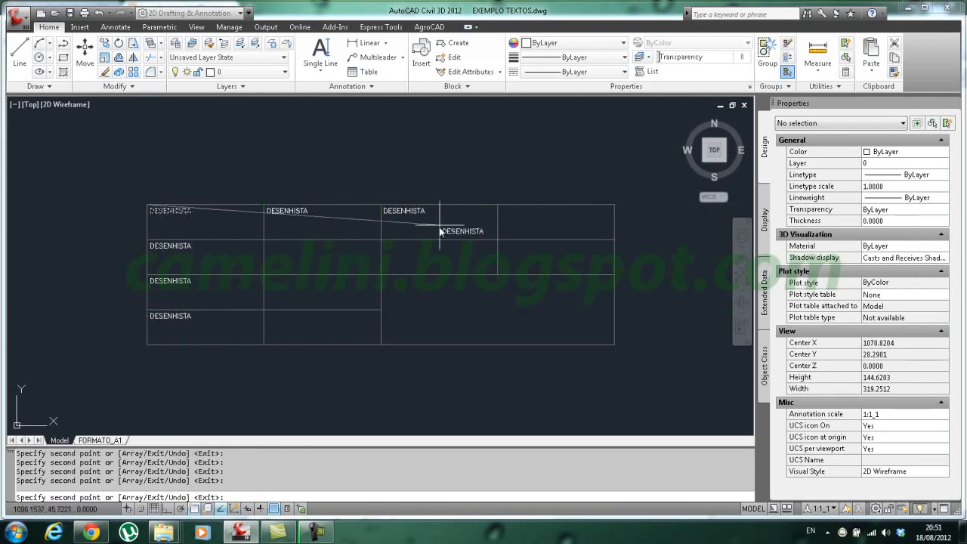
pyautogui.click(498, 205)
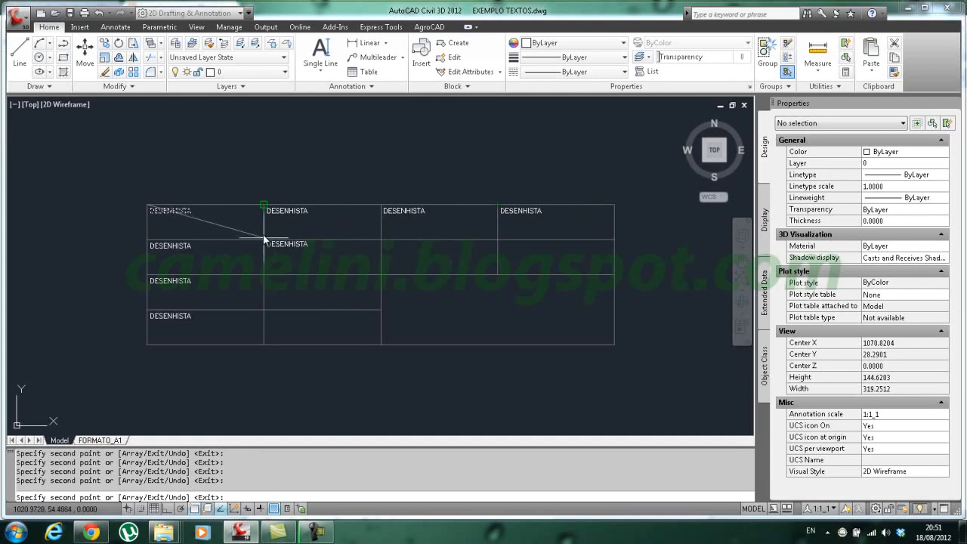
# Step: Enable the Intersection object snap and place "DESENHISTA" copies at the corners of all remaining empty table cells
pyautogui.rightClick(194, 511)
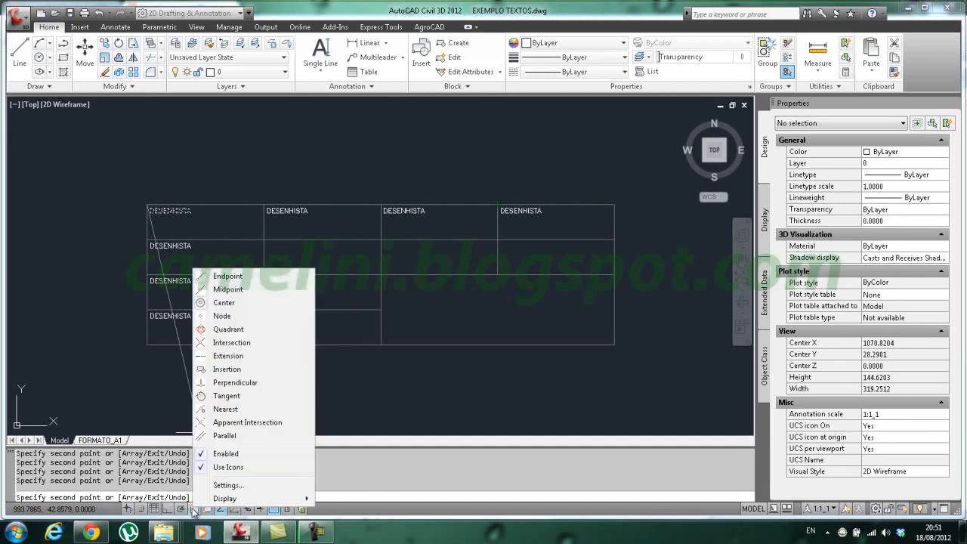
pyautogui.click(232, 342)
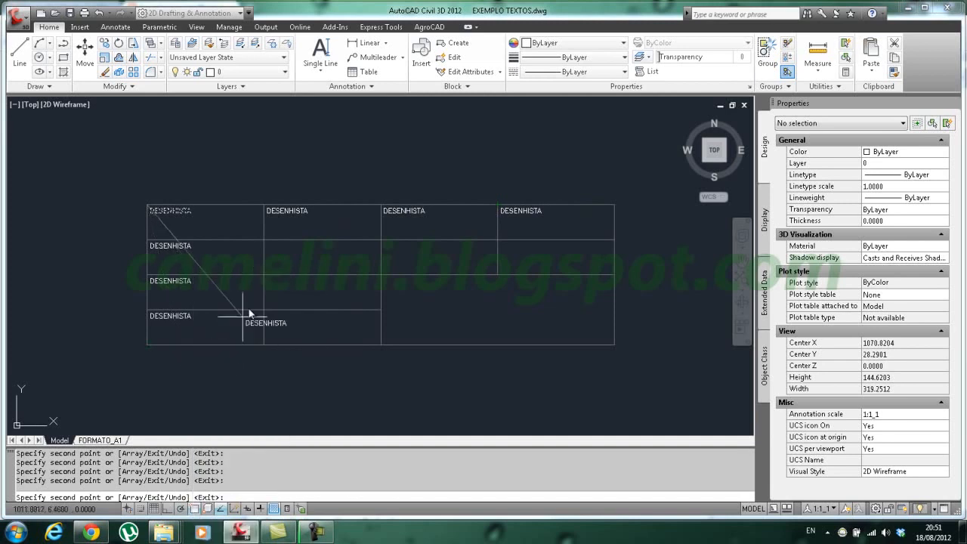
pyautogui.click(266, 246)
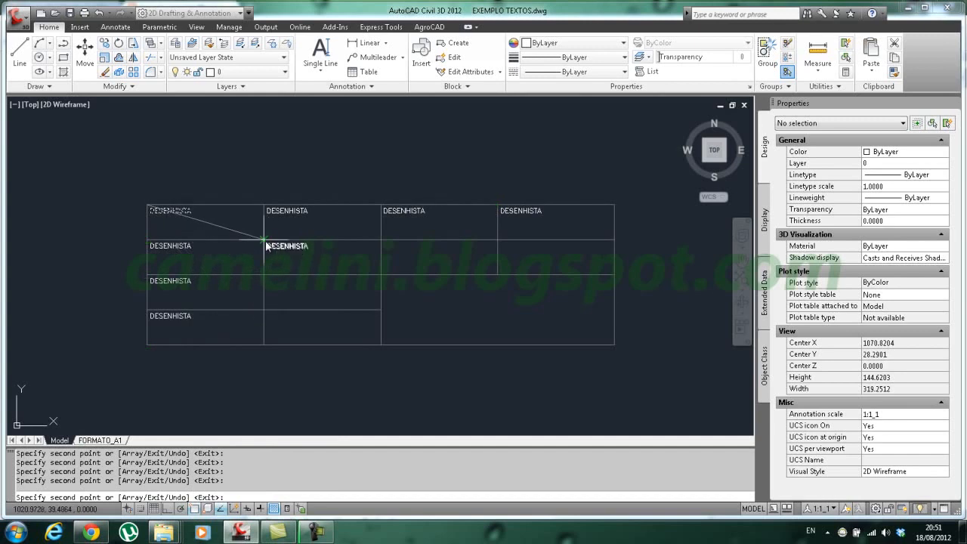
pyautogui.click(265, 280)
pyautogui.click(266, 315)
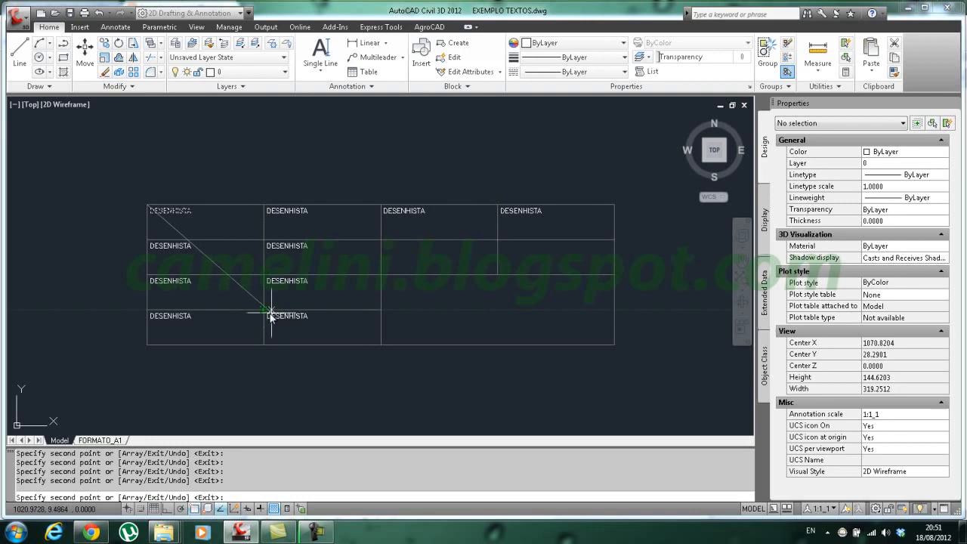
pyautogui.click(382, 245)
pyautogui.click(498, 246)
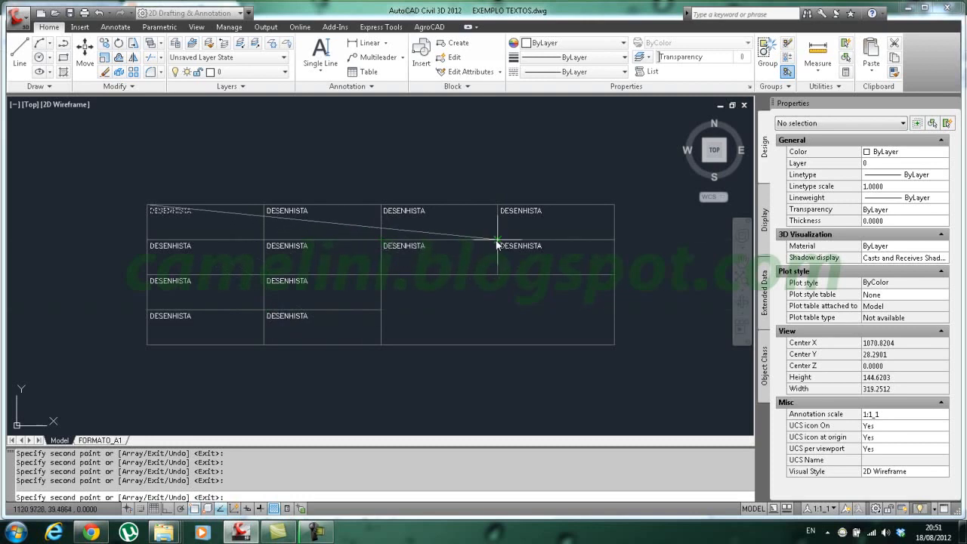
pyautogui.click(381, 280)
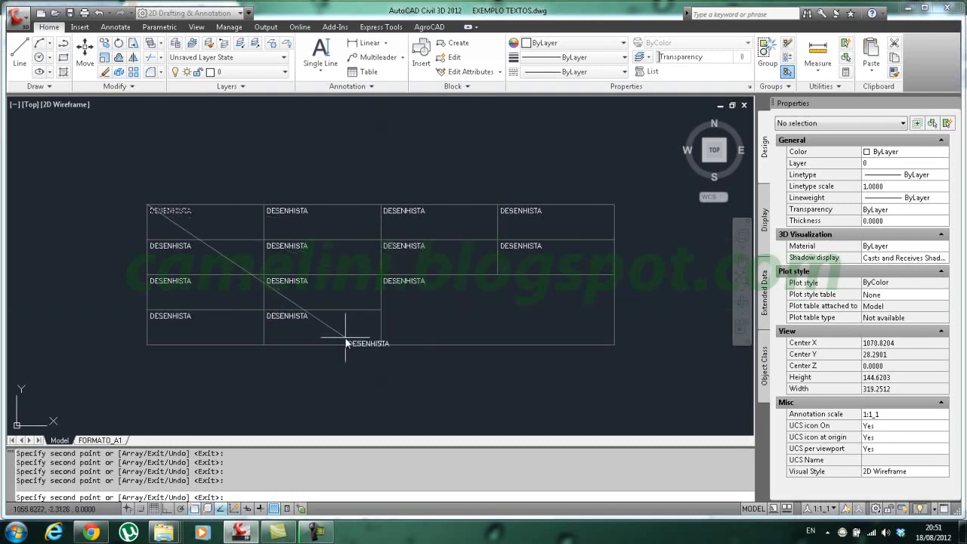
pyautogui.press('Escape')
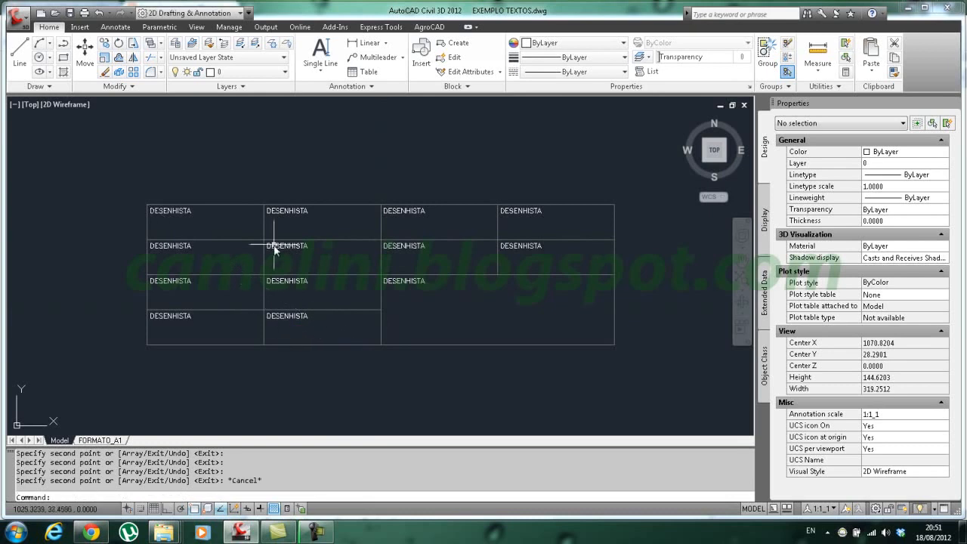
# Step: Change the text in the second cell of the table's first row to "ESCALA"
pyautogui.doubleClick(290, 214)
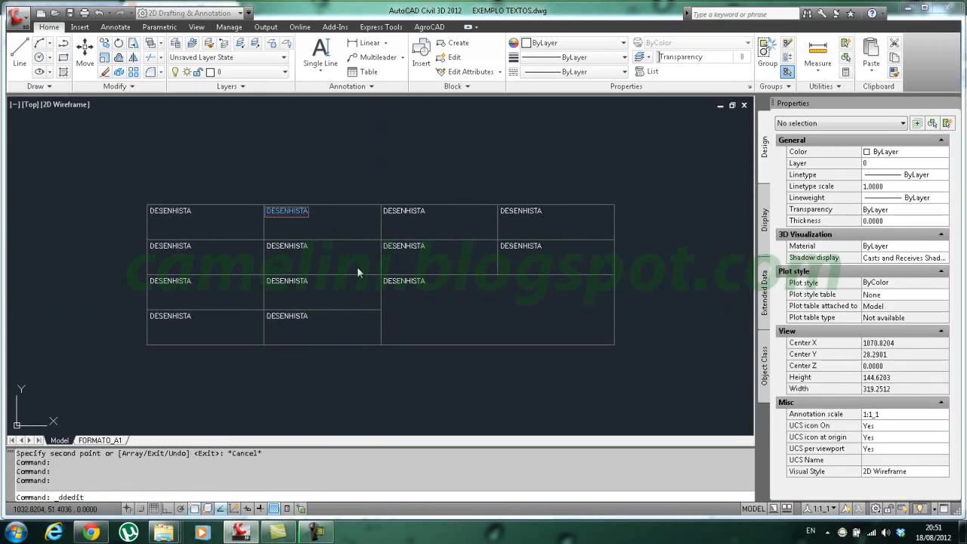
pyautogui.write('ESC')
pyautogui.press('BackSpace')
pyautogui.write('SCALA')
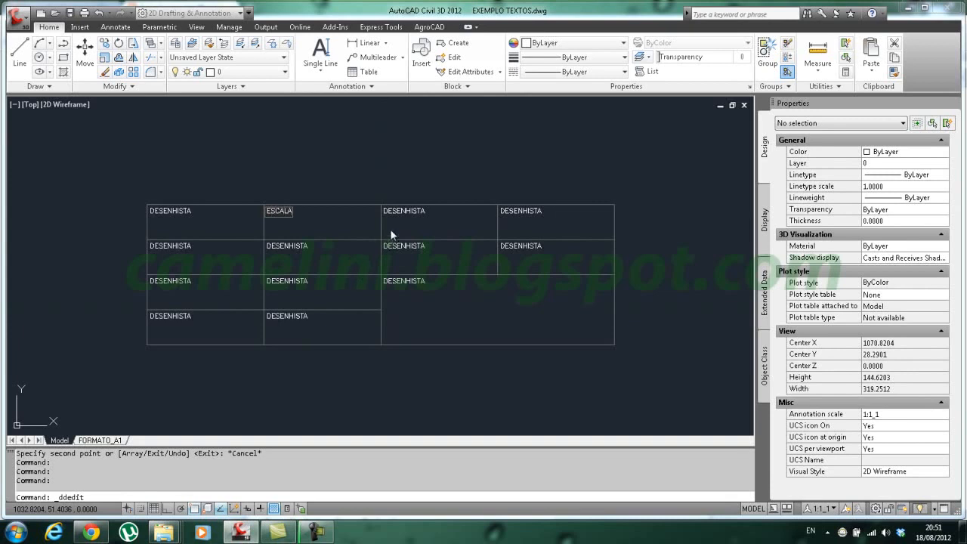
pyautogui.press('Return')
# Step: Change the third and fourth texts of the first row to "DATA" and "REVISADO POR", and end text editing
pyautogui.click(395, 214)
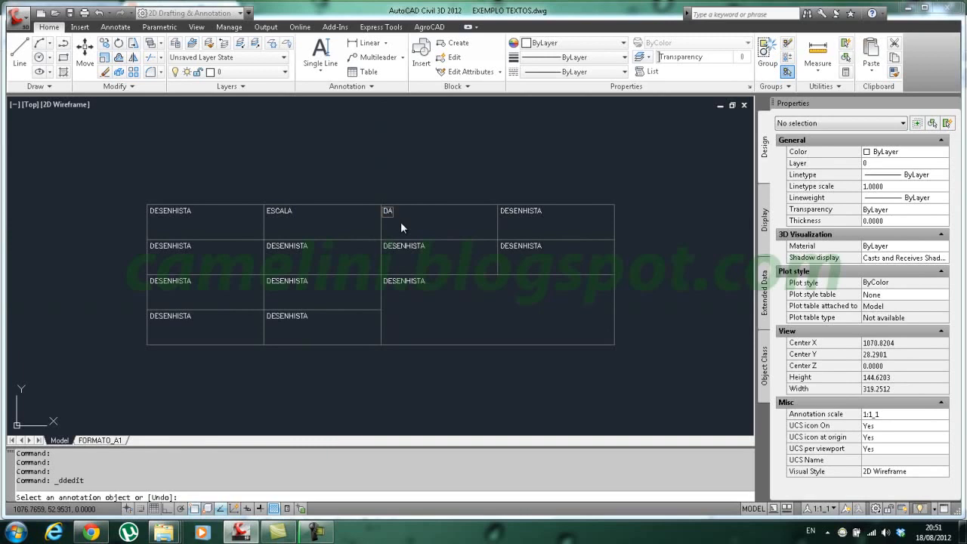
pyautogui.press('Return')
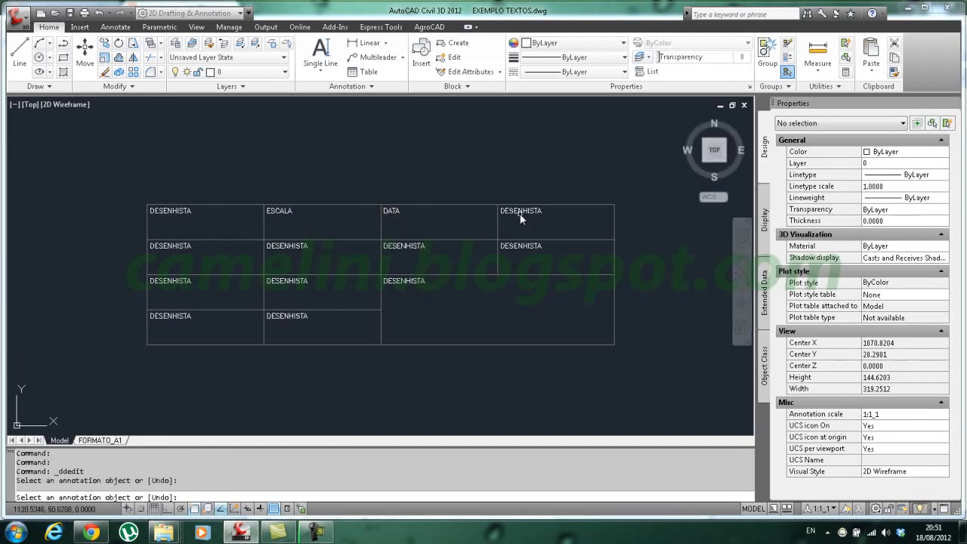
pyautogui.click(520, 212)
pyautogui.write('REVISADO POR')
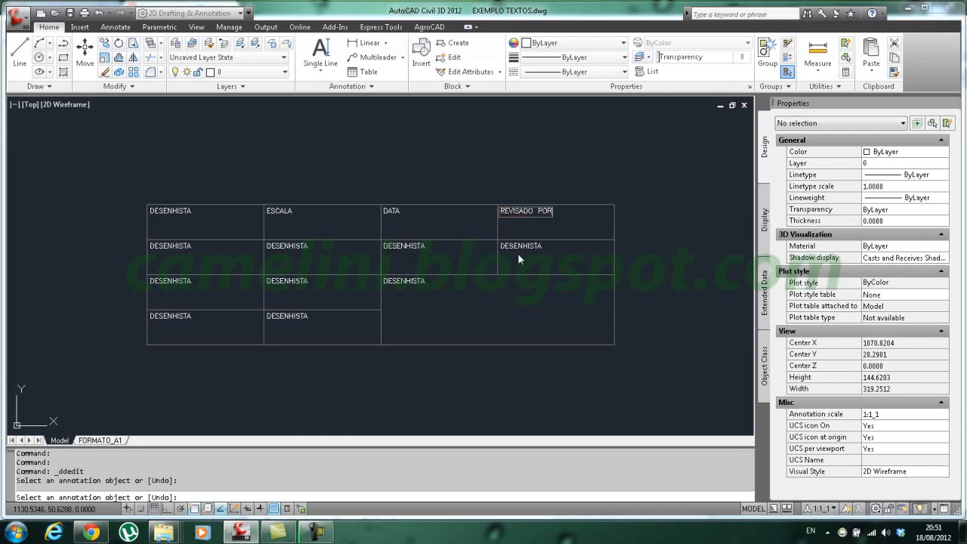
pyautogui.press('Return')
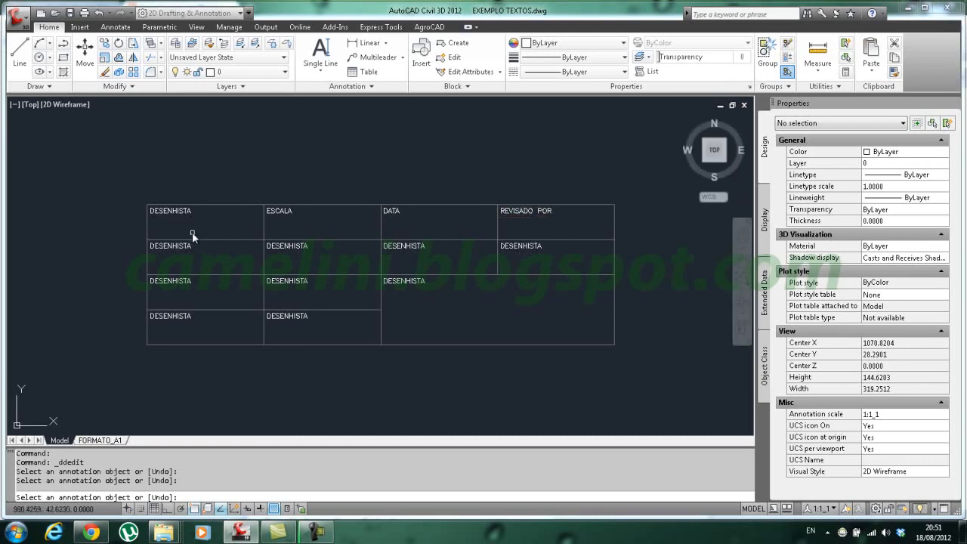
pyautogui.press('Escape')
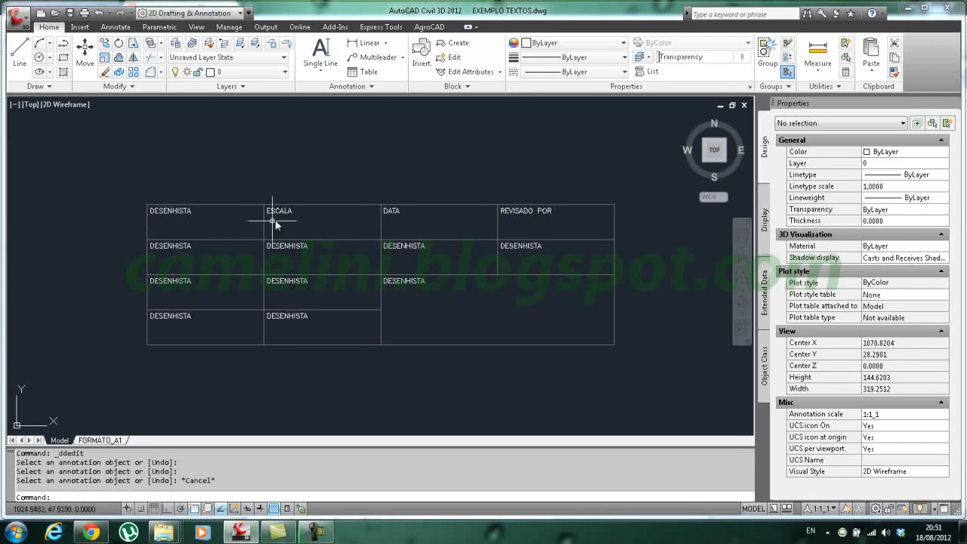